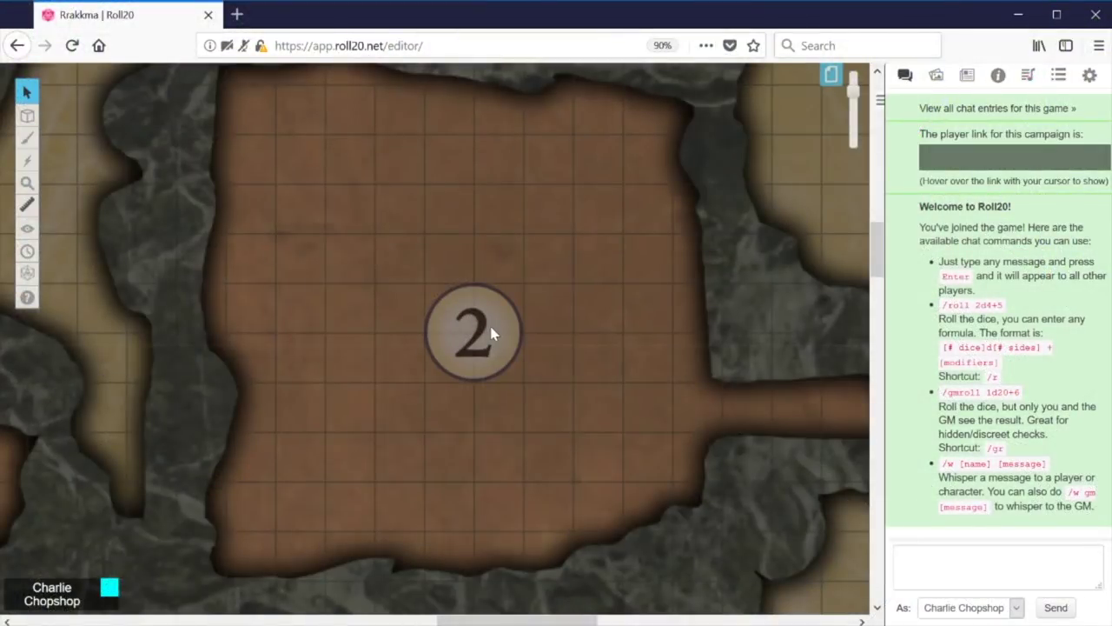
Ping the open floor among the party's tokens on the dungeon map
{"action": "mouse_move", "coordinate": [492, 332]}
{"action": "left_mouse_down"}
{"action": "mouse_move", "coordinate": [446, 353]}
{"action": "mouse_move", "coordinate": [324, 457]}
{"action": "mouse_move", "coordinate": [333, 550]}
{"action": "mouse_move", "coordinate": [534, 281]}
{"action": "mouse_move", "coordinate": [640, 192]}
{"action": "mouse_move", "coordinate": [581, 239]}
{"action": "mouse_move", "coordinate": [514, 256]}
{"action": "mouse_move", "coordinate": [492, 248]}
{"action": "left_mouse_up"}
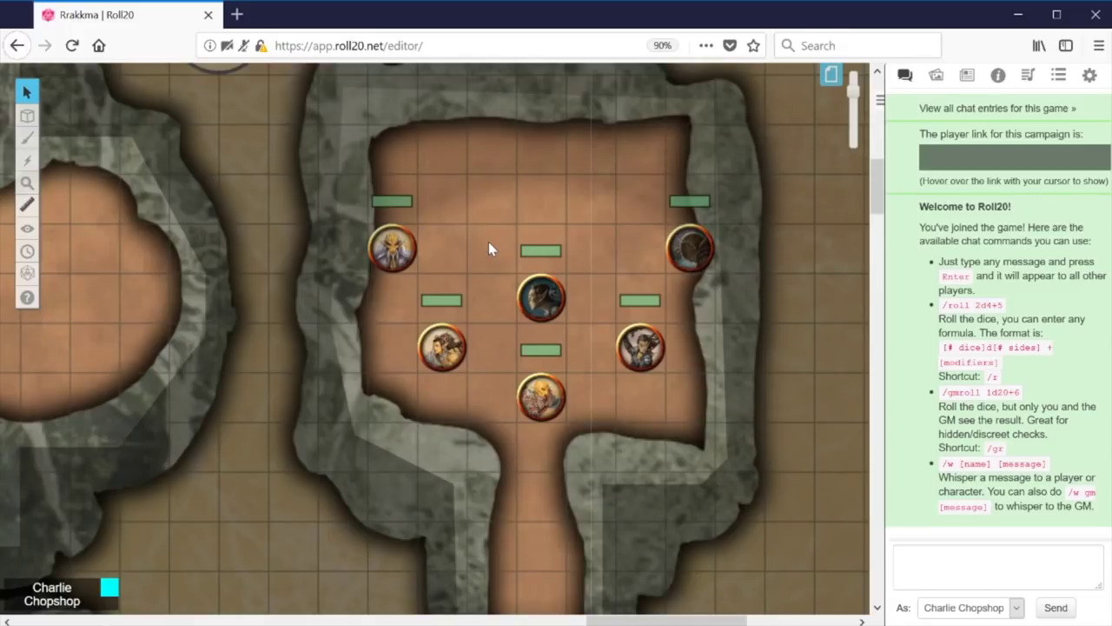
{"action": "left_click", "coordinate": [539, 210]}
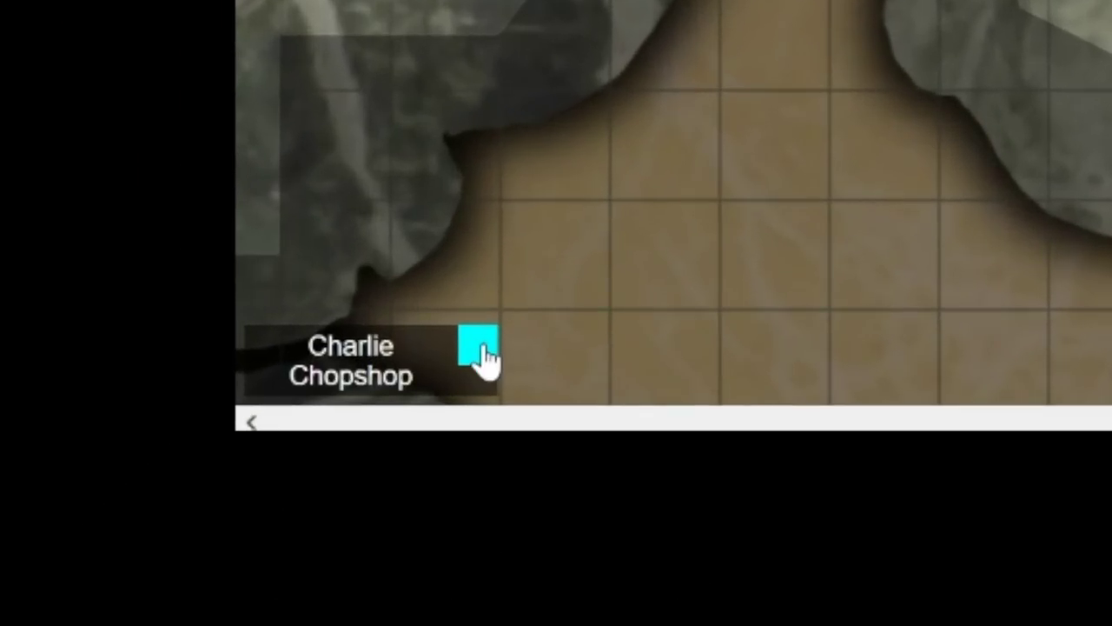
Change the player colour to red, ping the party's room, and send a ping that recentres the map for everyone
{"action": "left_click", "coordinate": [113, 592]}
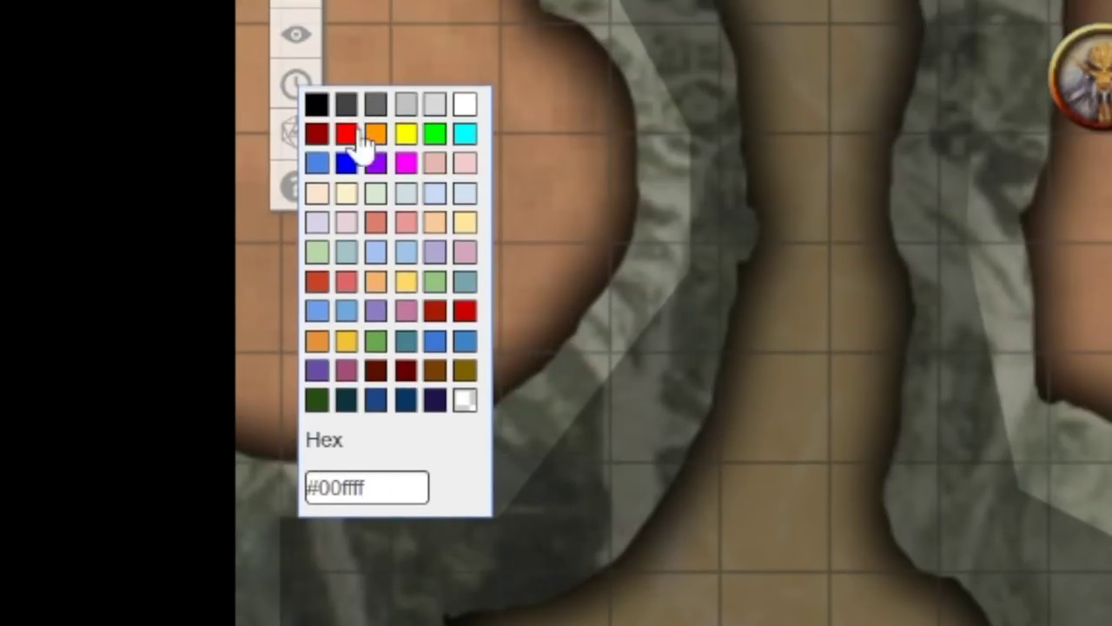
{"action": "left_click", "coordinate": [348, 134]}
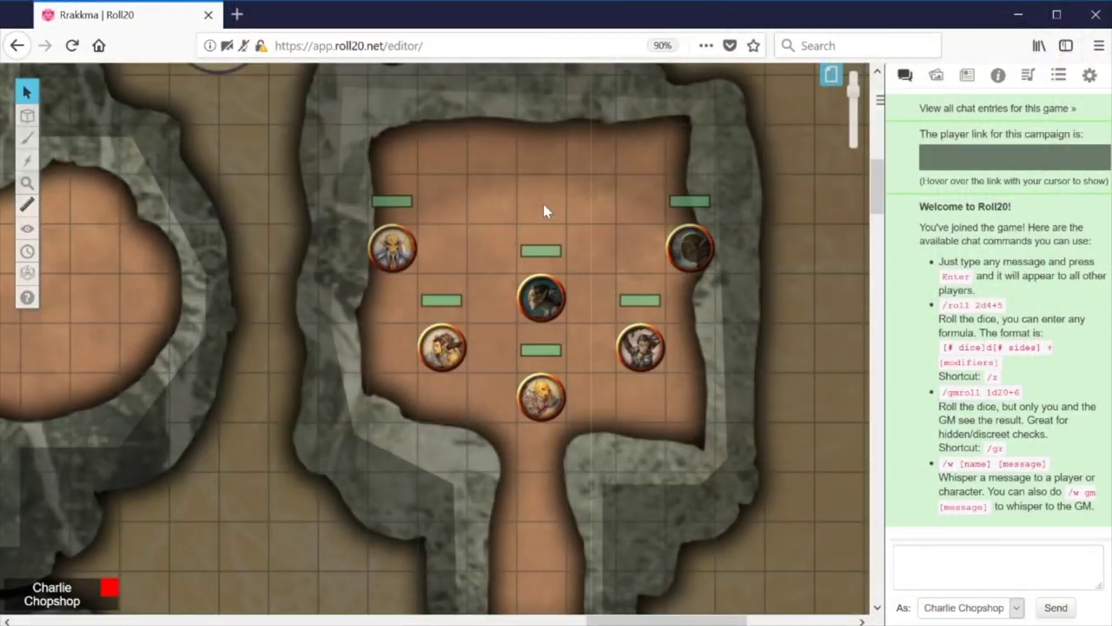
{"action": "left_click", "coordinate": [543, 203]}
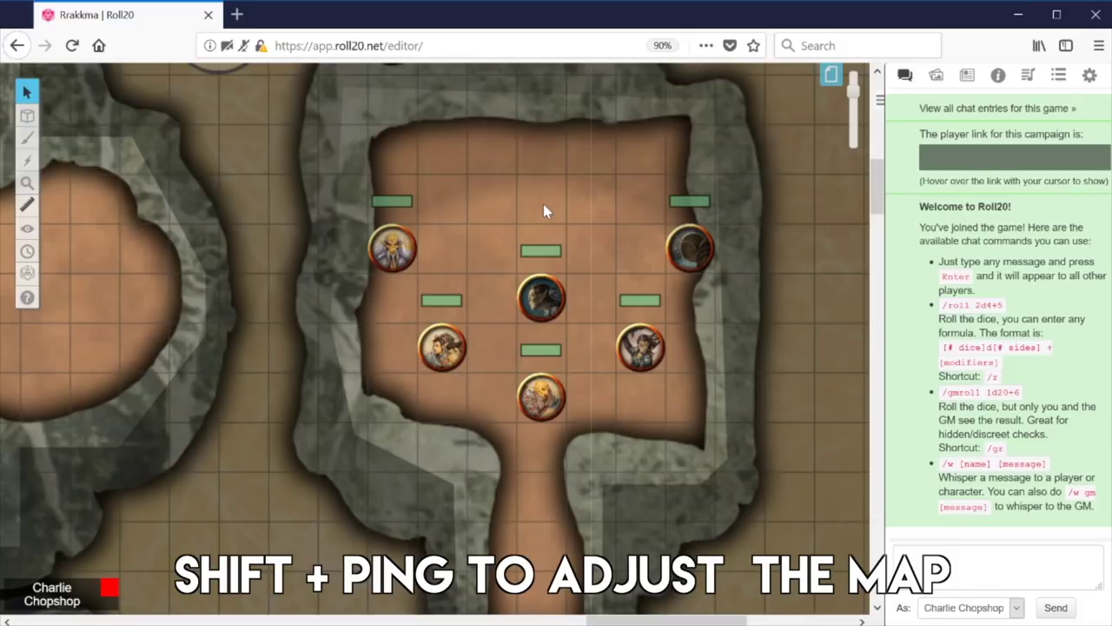
{"action": "left_click", "coordinate": [96, 293], "text": "shift"}
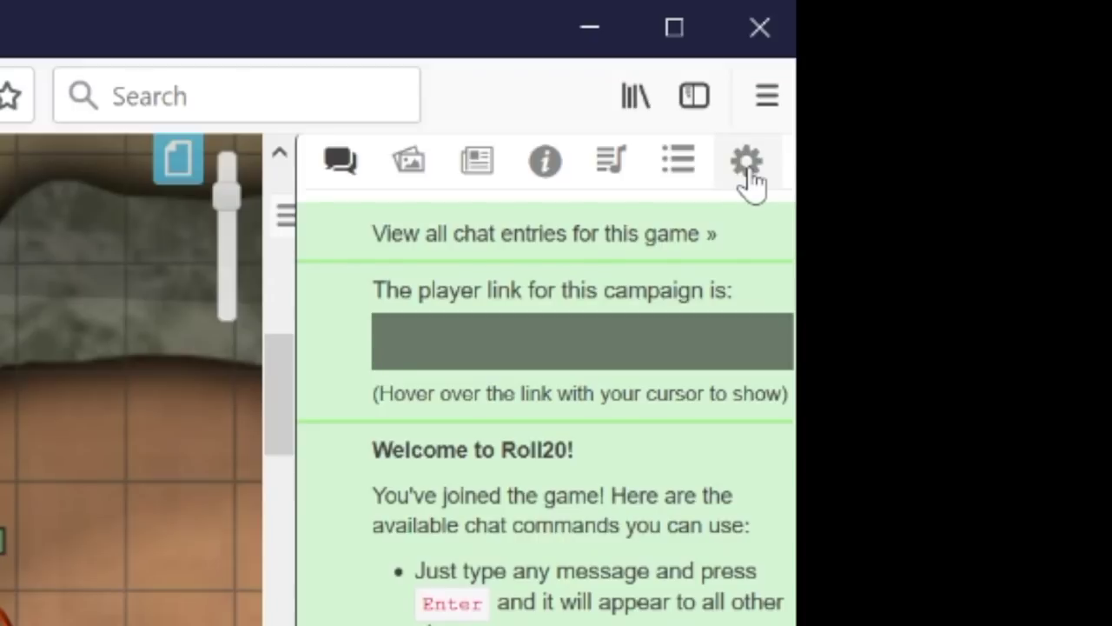
Turn off window popouts for characters in the personal game settings
{"action": "left_click", "coordinate": [747, 165]}
{"action": "scroll", "coordinate": [633, 400], "scroll_direction": "down", "scroll_amount": 3}
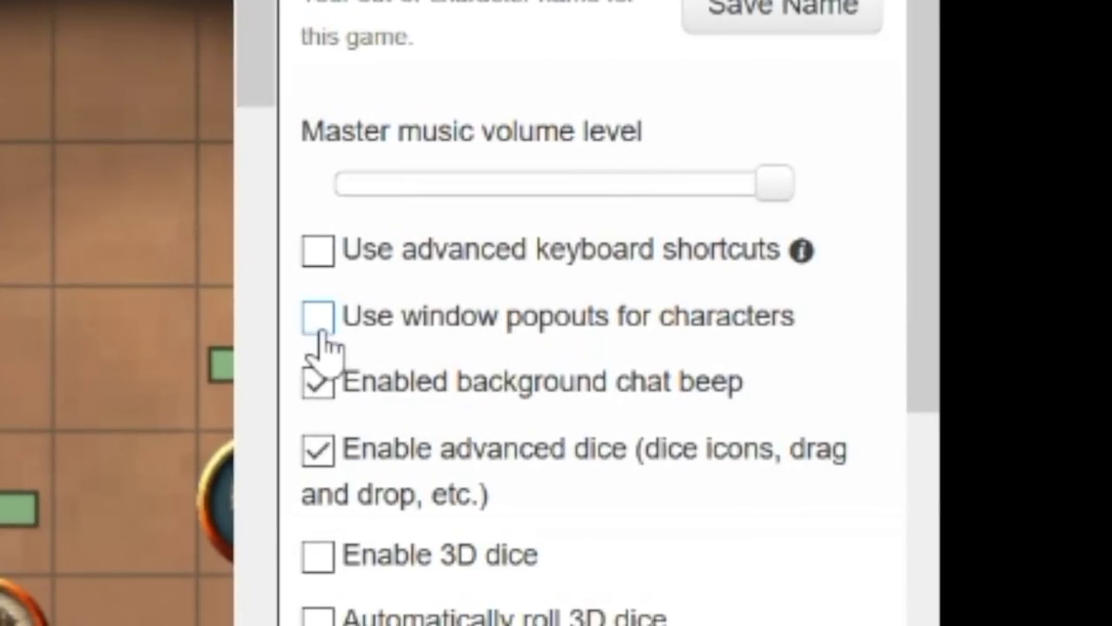
{"action": "left_click", "coordinate": [316, 330]}
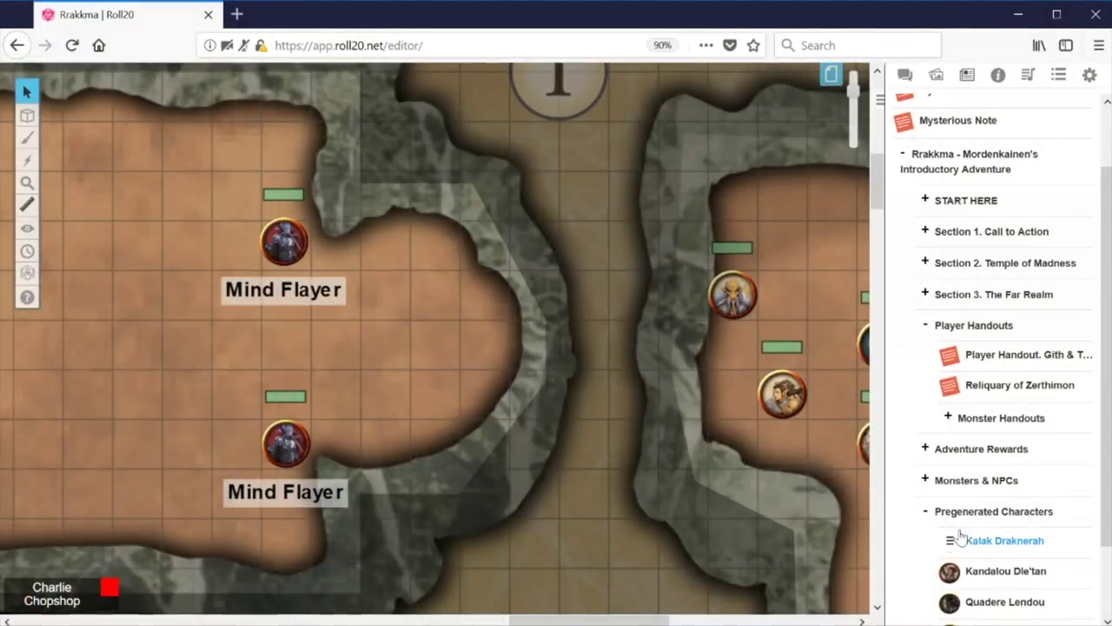
Open Kalak Draknerah's character sheet, minimize it and park it beside the player name on the map, then restore and minimize it again
{"action": "left_click", "coordinate": [962, 539]}
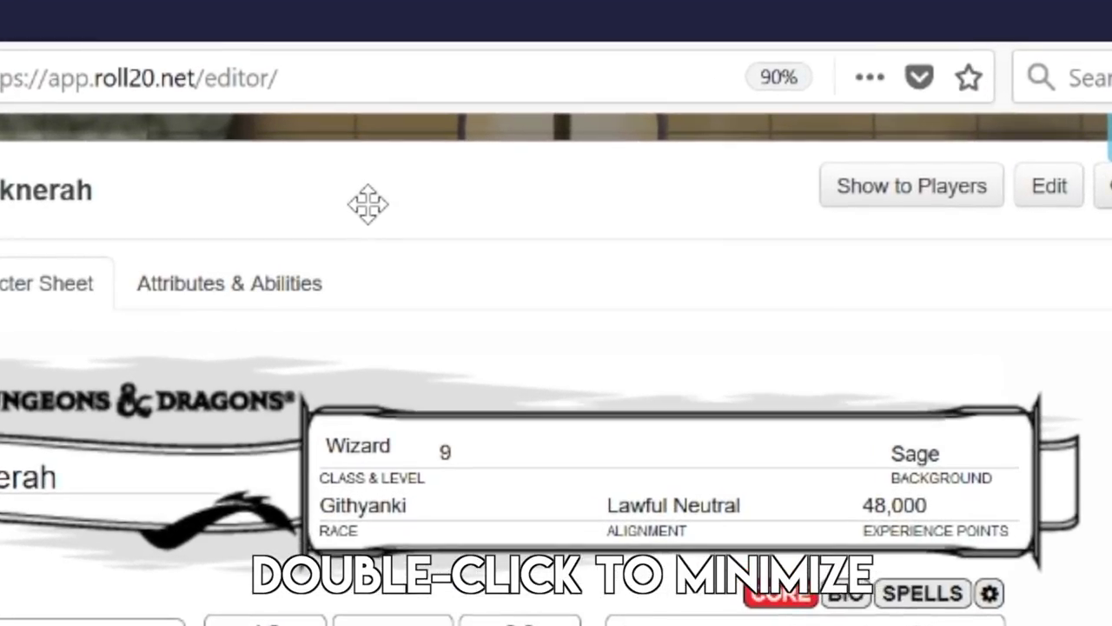
{"action": "double_click", "coordinate": [369, 204]}
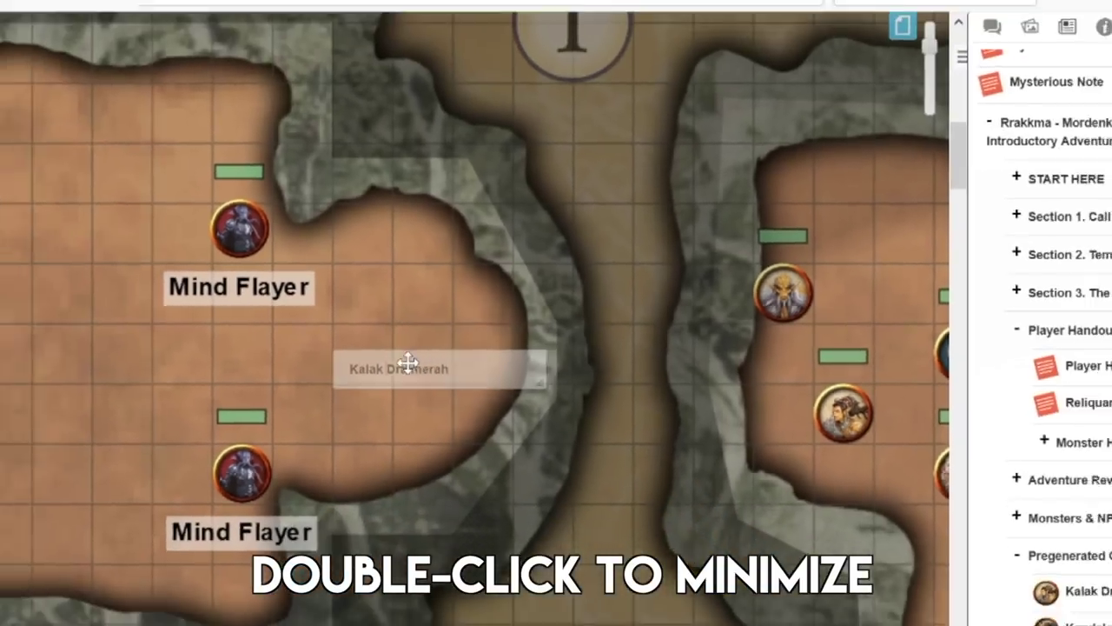
{"action": "left_click_drag", "start_coordinate": [408, 363], "coordinate": [63, 540]}
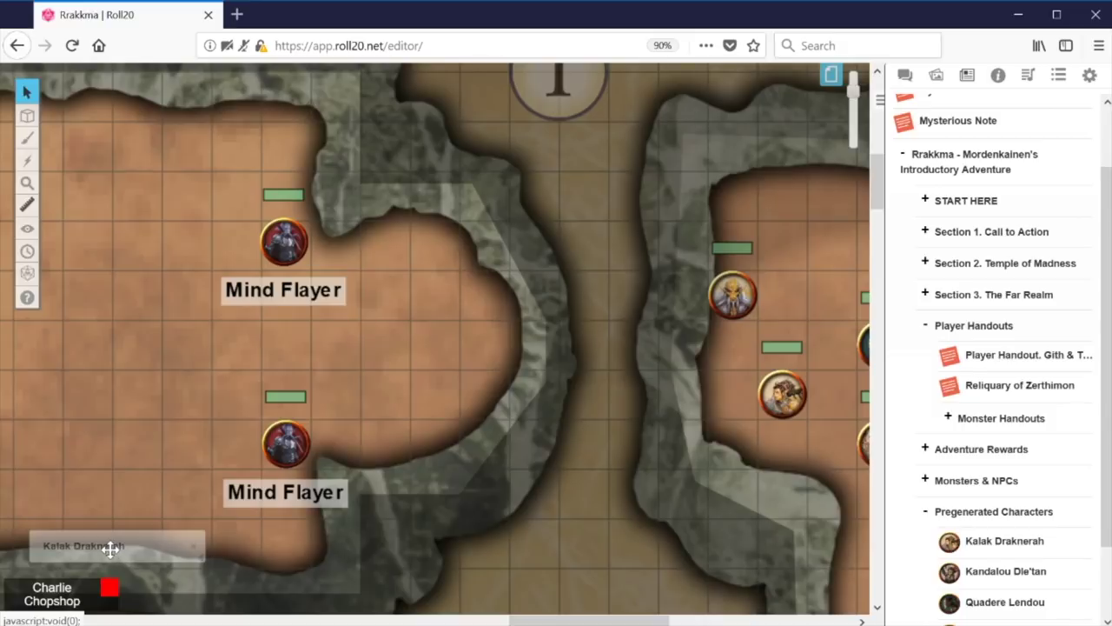
{"action": "double_click", "coordinate": [109, 549]}
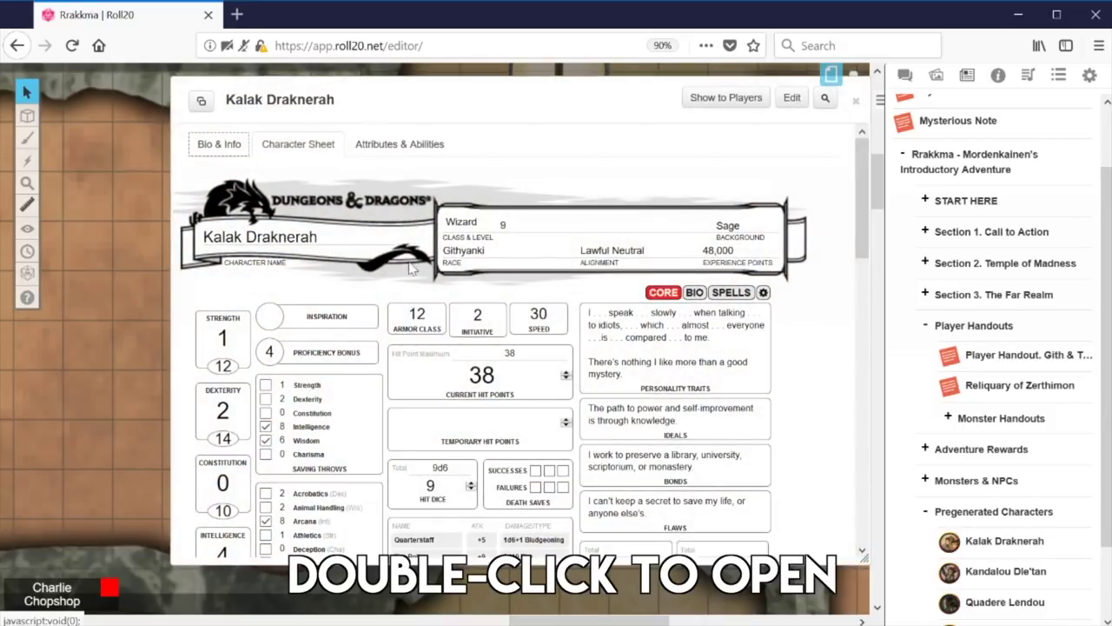
{"action": "double_click", "coordinate": [532, 100]}
Open Kandalou Dle'tan's sheet and the Gith player handout, minimizing both and lining them up beside the minimized Kalak Draknerah sheet
{"action": "double_click", "coordinate": [1005, 571]}
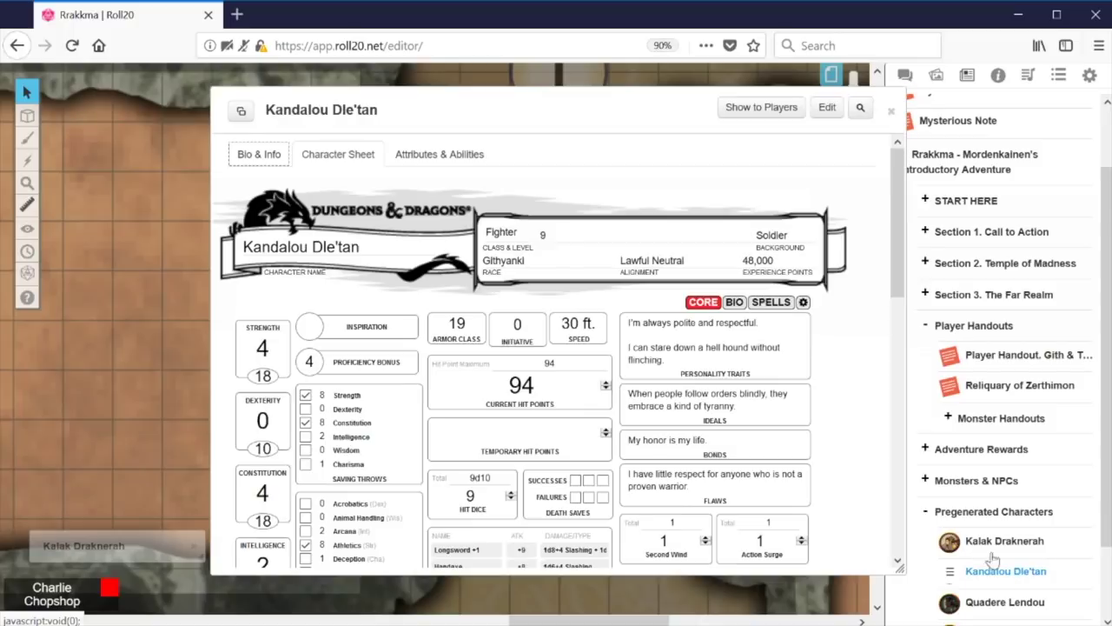
{"action": "double_click", "coordinate": [556, 113]}
{"action": "double_click", "coordinate": [1017, 356]}
{"action": "double_click", "coordinate": [508, 110]}
{"action": "left_click_drag", "start_coordinate": [508, 108], "coordinate": [476, 551]}
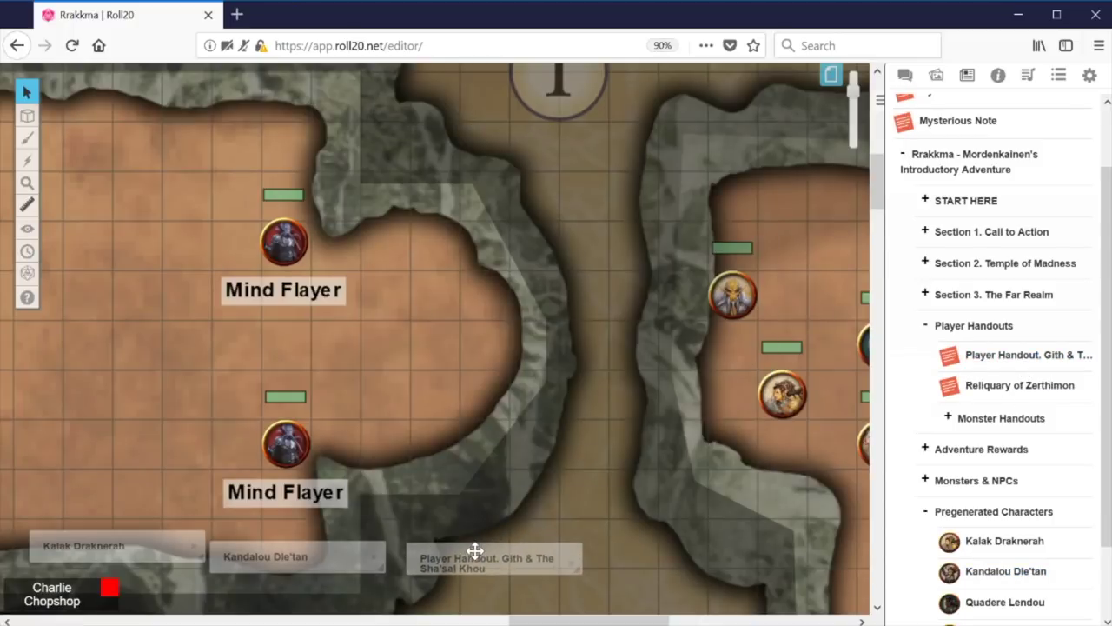
Restore the minimized Kandalou Dle'tan and Kalak Draknerah sheets, then close the sheets and the player handout
{"action": "double_click", "coordinate": [287, 560]}
{"action": "double_click", "coordinate": [84, 545]}
{"action": "left_click_drag", "start_coordinate": [746, 113], "coordinate": [557, 99]}
{"action": "left_click", "coordinate": [842, 188]}
{"action": "left_click", "coordinate": [731, 139]}
{"action": "left_click", "coordinate": [755, 111]}
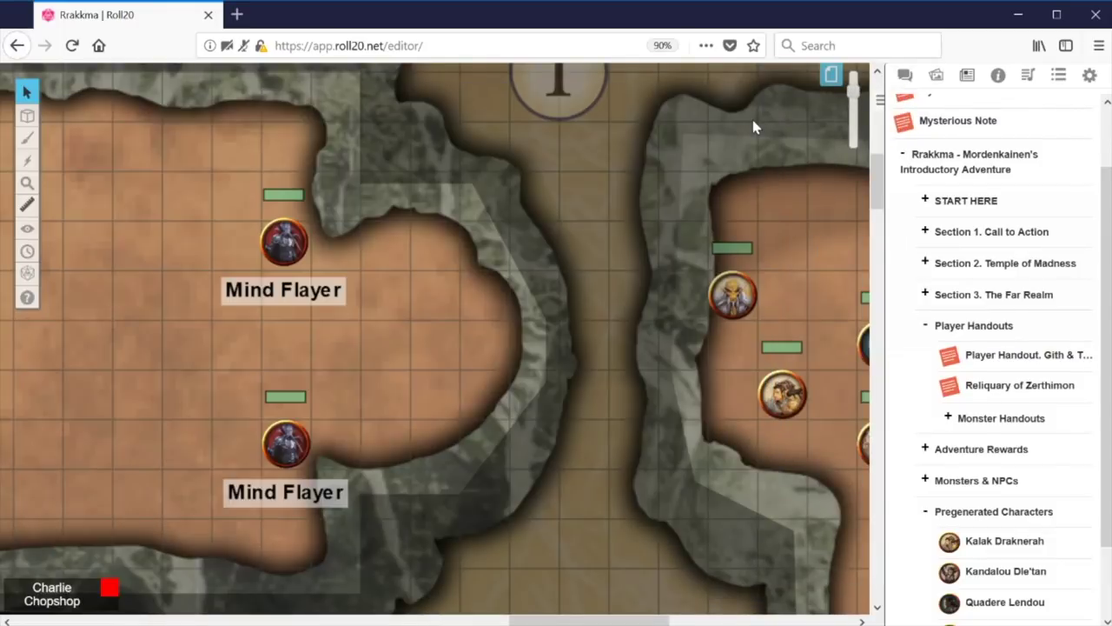
Open the Mind Flayer's record directly from its upper map token and show its character sheet
{"action": "double_click", "coordinate": [287, 247], "text": "shift"}
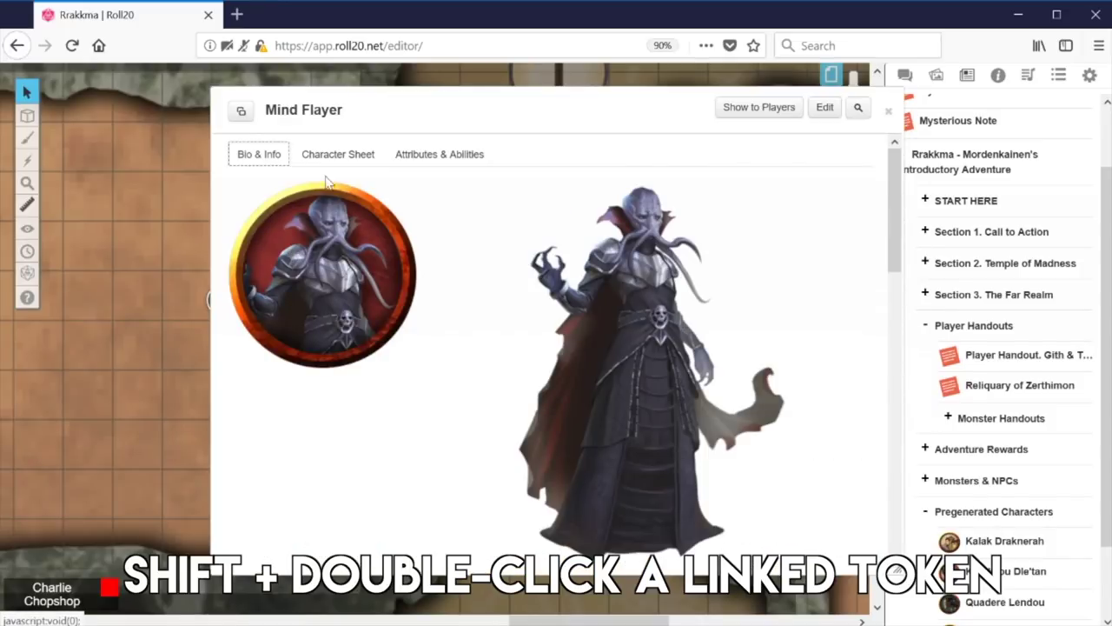
{"action": "left_click", "coordinate": [335, 155]}
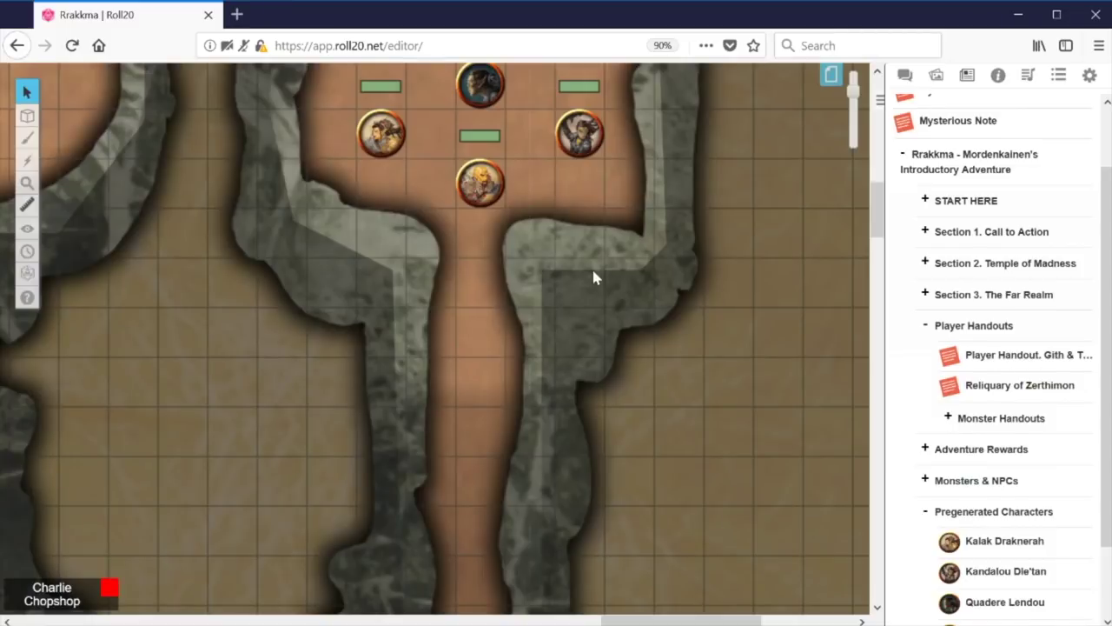
Move the token at the room's exit down the corridor, setting waypoints along its path
{"action": "left_click_drag", "start_coordinate": [482, 189], "coordinate": [430, 283]}
{"action": "key", "text": "space"}
{"action": "key", "text": "space"}
{"action": "key", "text": "space"}
{"action": "key", "text": "space"}
{"action": "left_click_drag", "start_coordinate": [429, 282], "coordinate": [392, 185]}
{"action": "key", "text": "space"}
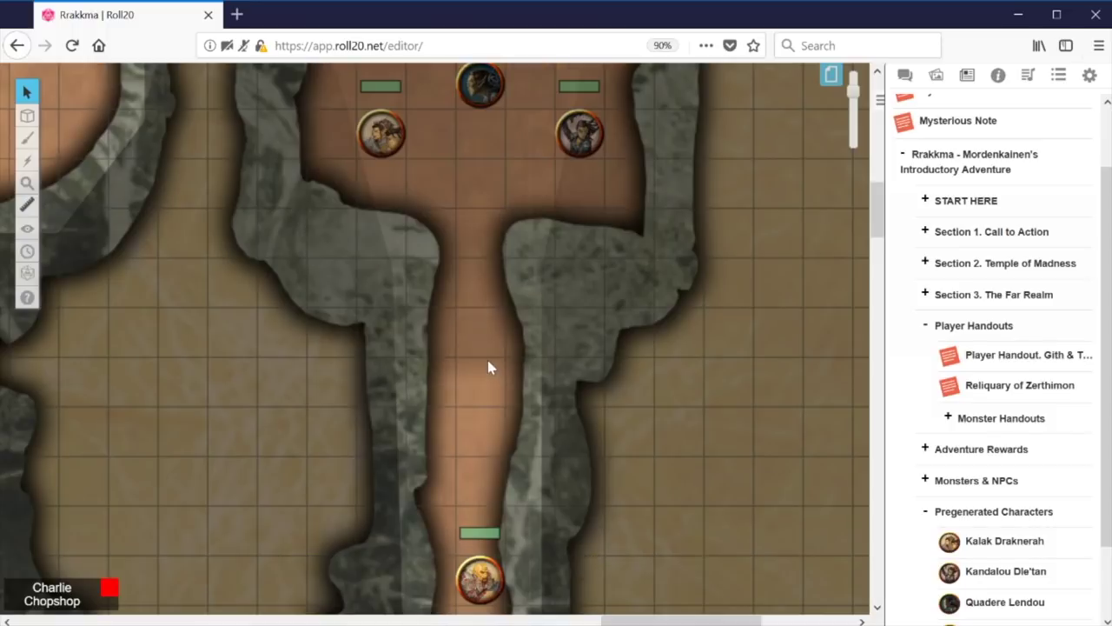
Move the corridor token back into the room with waypoints, placing it directly below the party token on the room's west side
{"action": "left_click_drag", "start_coordinate": [490, 581], "coordinate": [450, 504]}
{"action": "left_click_drag", "start_coordinate": [323, 504], "coordinate": [228, 182]}
{"action": "key", "text": "space"}
{"action": "key", "text": "space"}
{"action": "key", "text": "space"}
{"action": "key", "text": "space"}
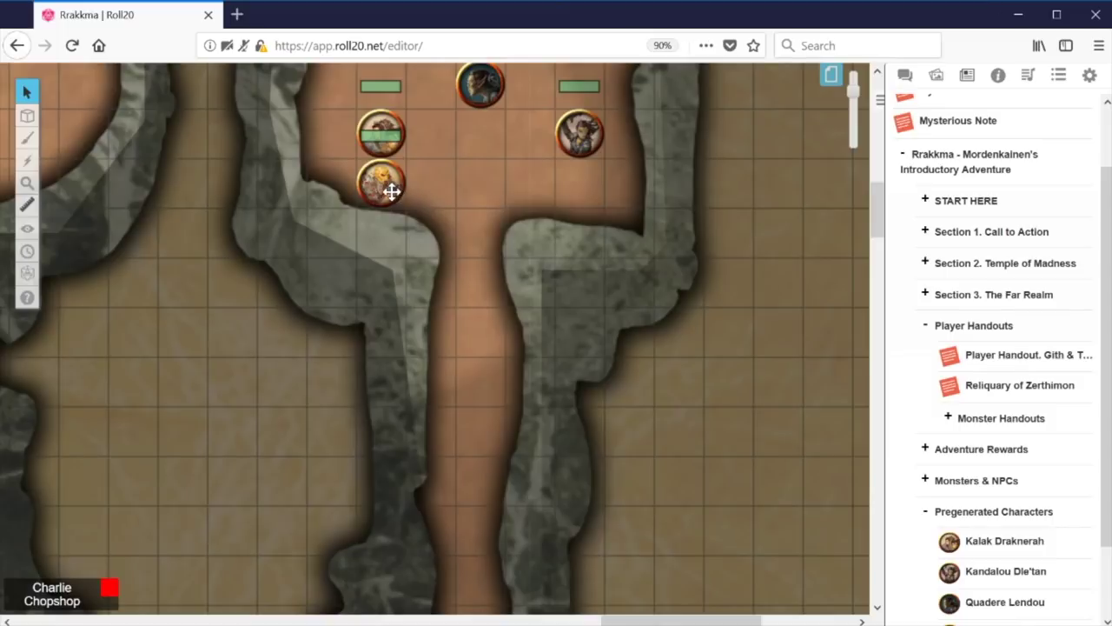
{"action": "left_click", "coordinate": [391, 191]}
{"action": "key", "text": "space"}
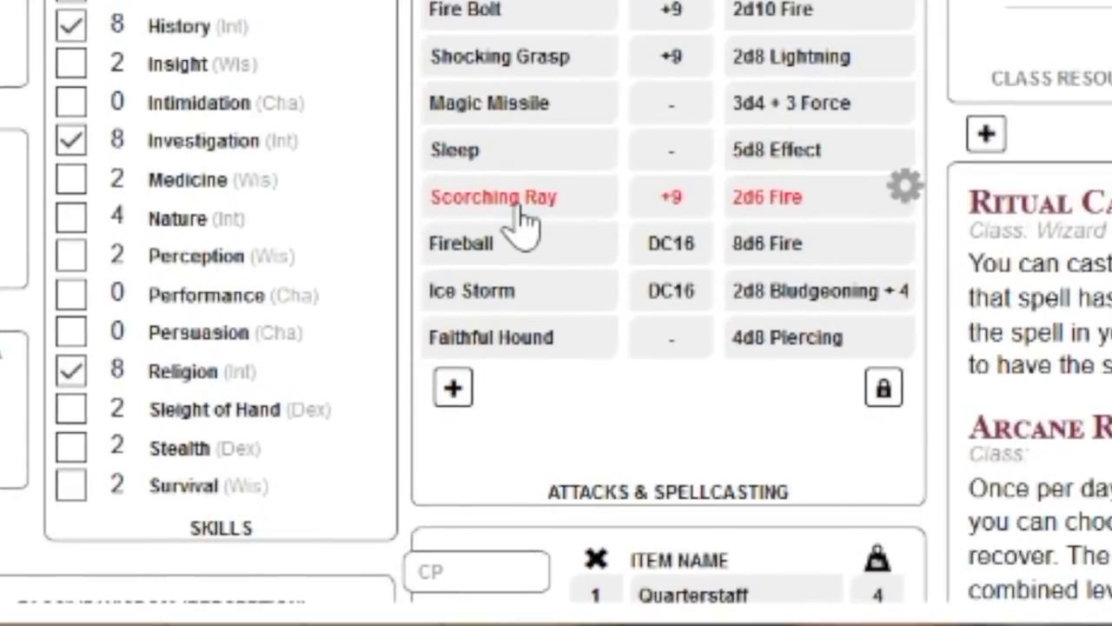
Pull the Scorching Ray attack off the wizard's character sheet onto the map area as a quick macro, then open the collections list
{"action": "left_click_drag", "start_coordinate": [384, 392], "coordinate": [364, 422]}
{"action": "left_click_drag", "start_coordinate": [483, 274], "coordinate": [263, 552]}
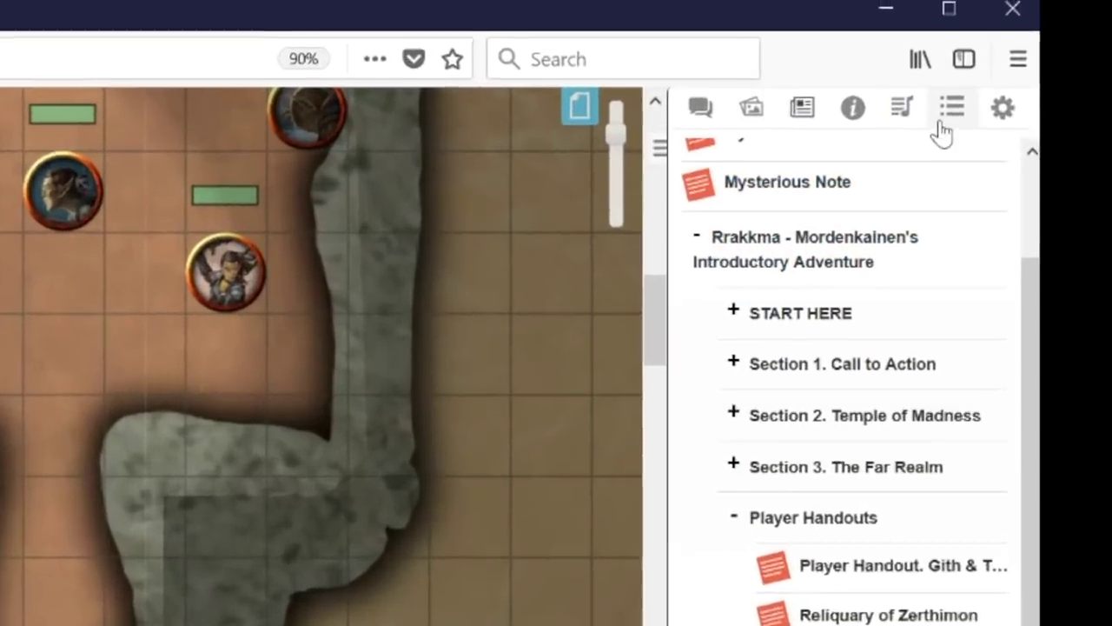
{"action": "left_click", "coordinate": [946, 130]}
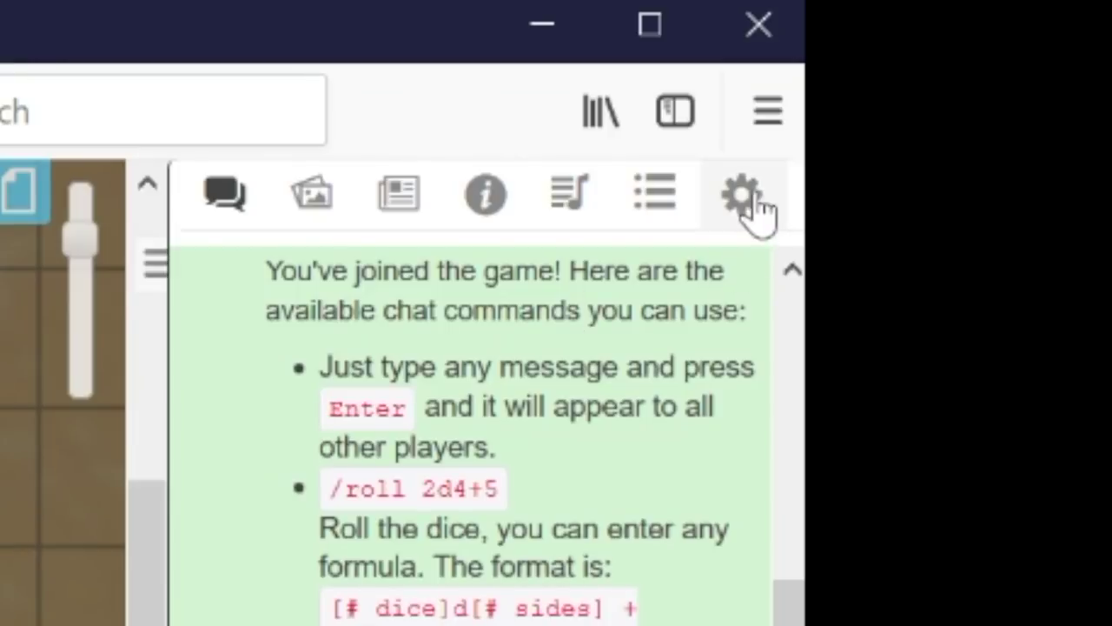
Set the display name in the game settings to "Game Master" followed by the owner's first name in parentheses, and save it
{"action": "left_click", "coordinate": [752, 202]}
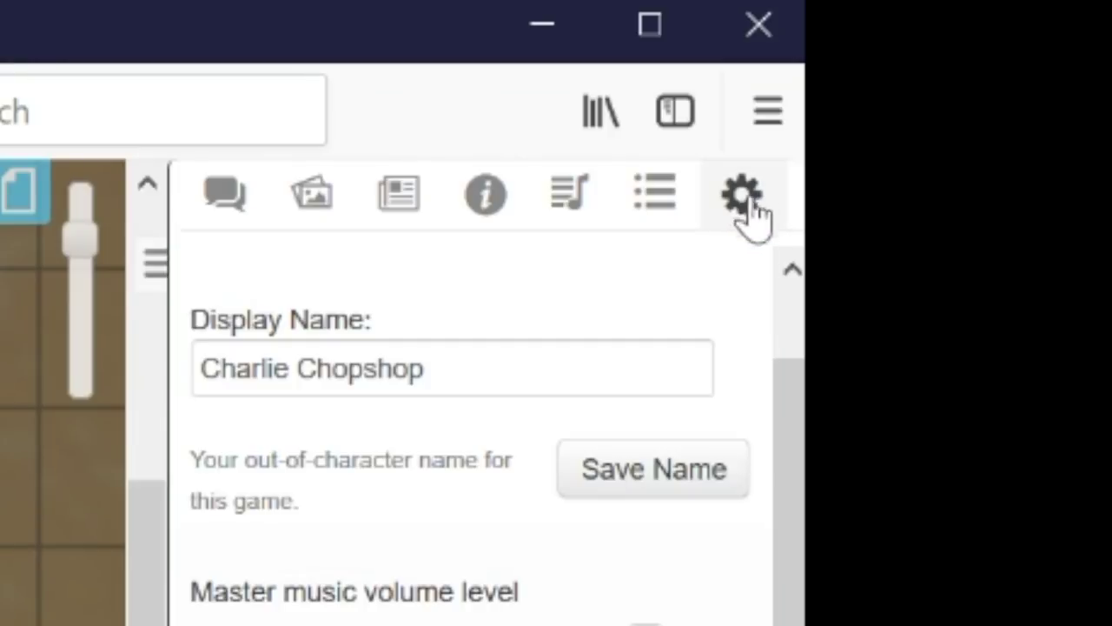
{"action": "scroll", "coordinate": [487, 417], "scroll_direction": "down", "scroll_amount": 10}
{"action": "scroll", "coordinate": [430, 532], "scroll_direction": "down", "scroll_amount": 5}
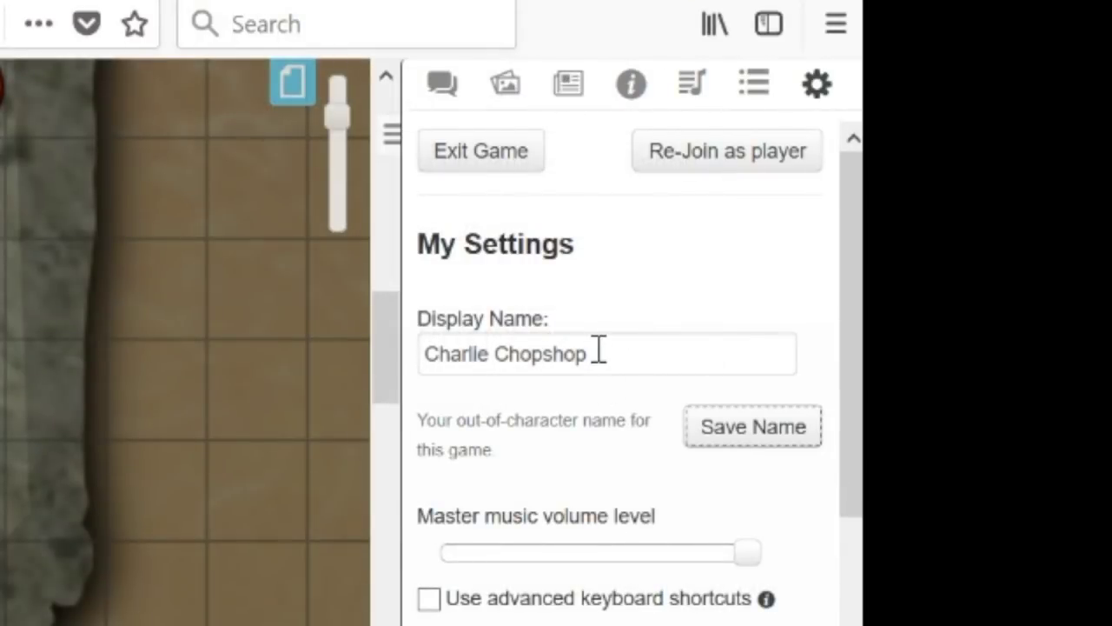
{"action": "left_click_drag", "start_coordinate": [598, 351], "coordinate": [351, 354]}
{"action": "type", "text": "Game"}
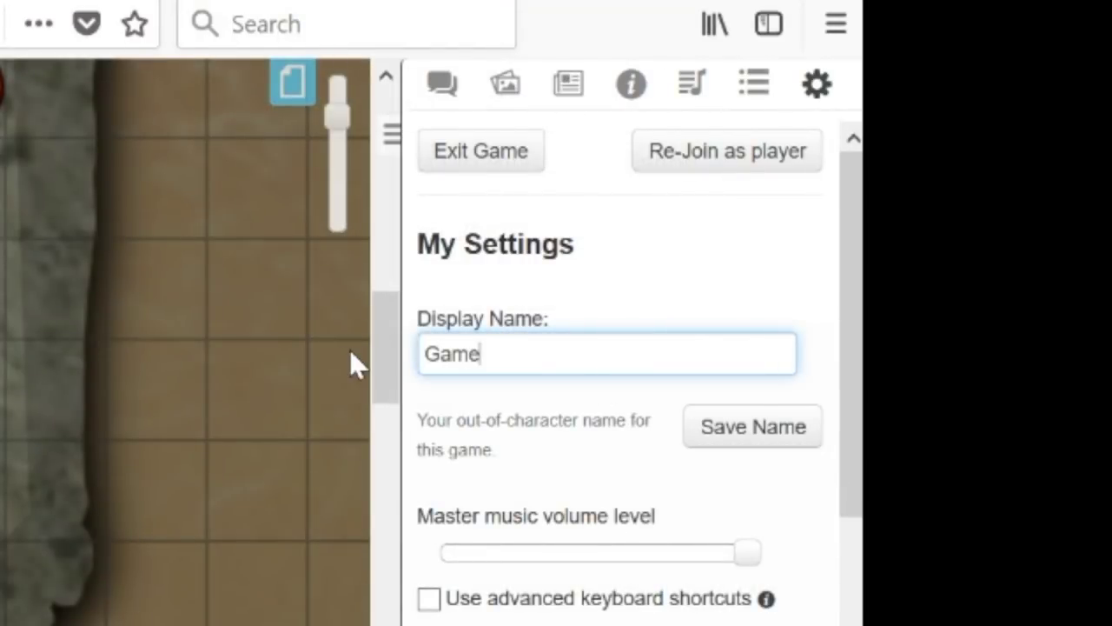
{"action": "type", "text": " Master (Charlie"}
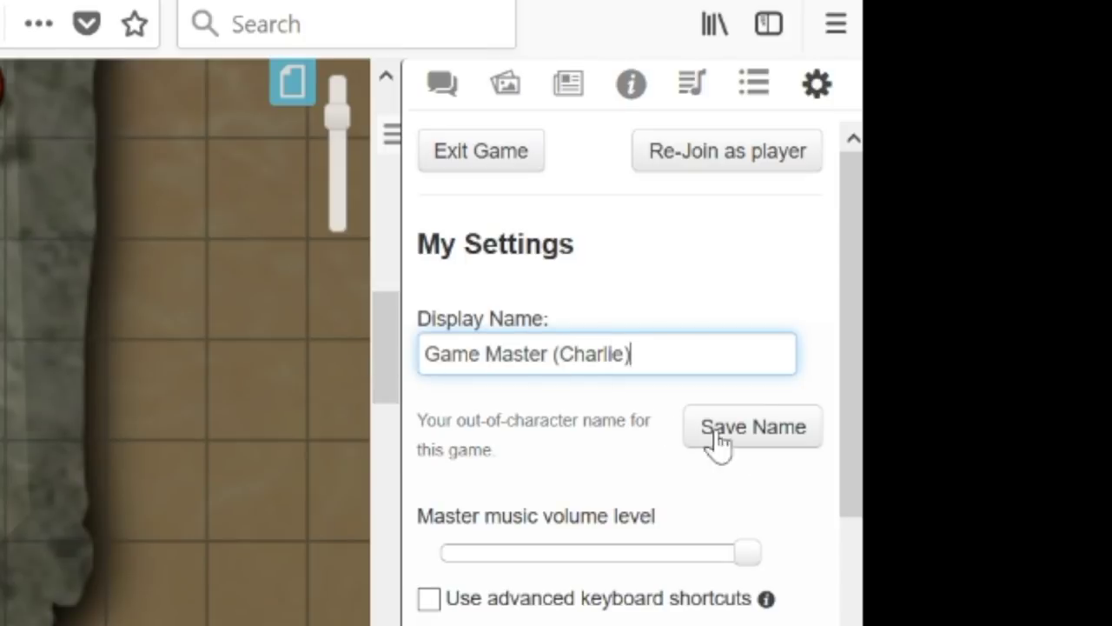
{"action": "left_click", "coordinate": [753, 439]}
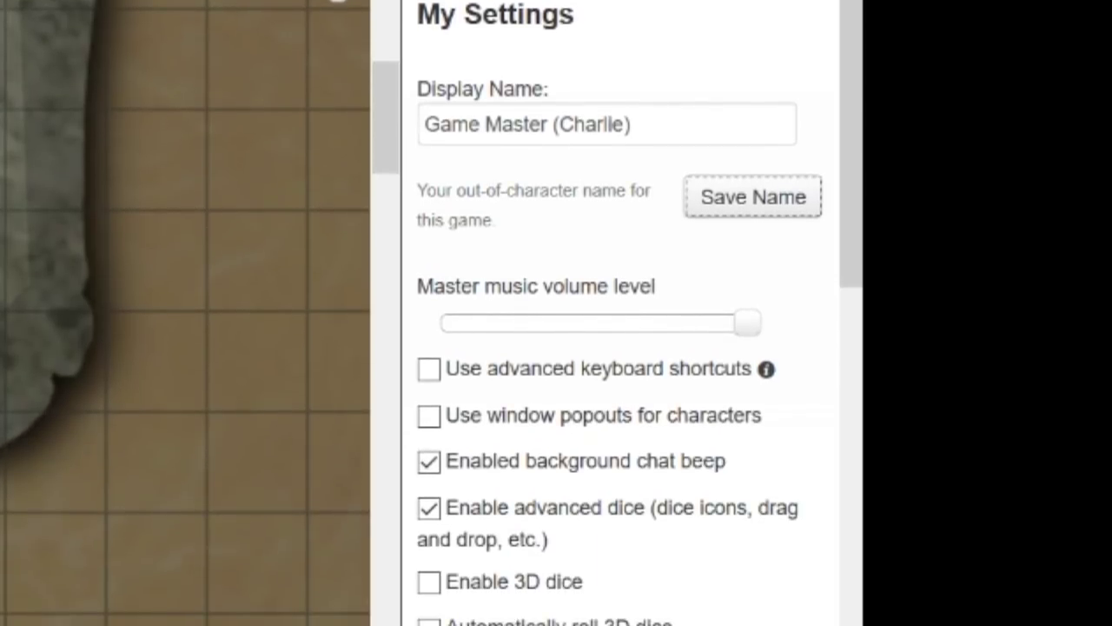
Lower the master music volume level and bring it back up to maximum
{"action": "left_click_drag", "start_coordinate": [730, 323], "coordinate": [717, 335]}
{"action": "left_click_drag", "start_coordinate": [547, 334], "coordinate": [613, 339]}
{"action": "left_click_drag", "start_coordinate": [725, 328], "coordinate": [797, 330]}
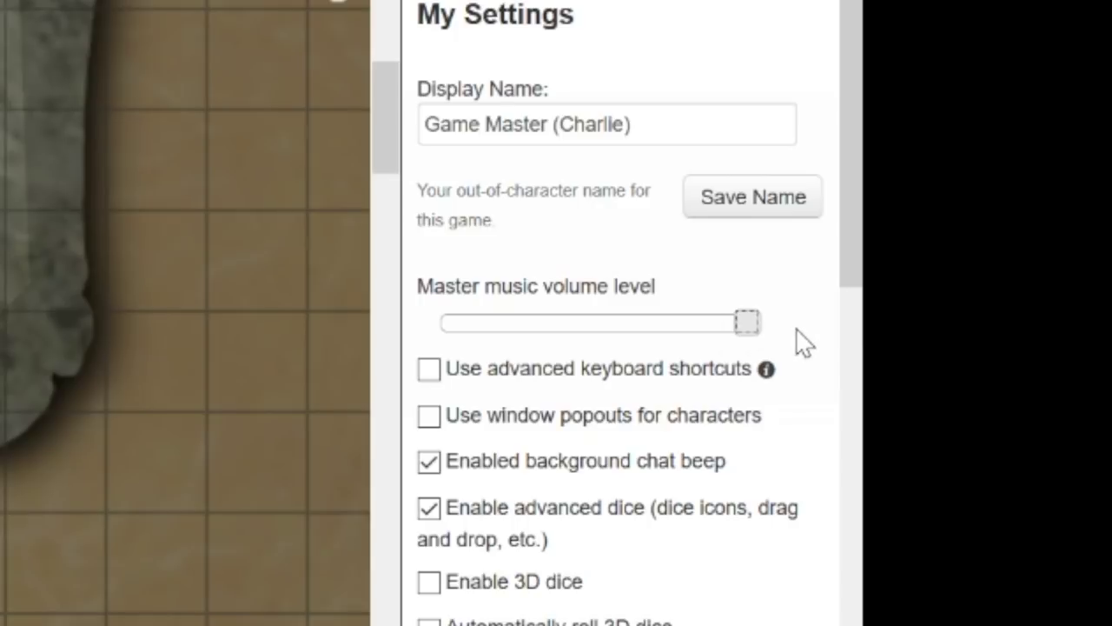